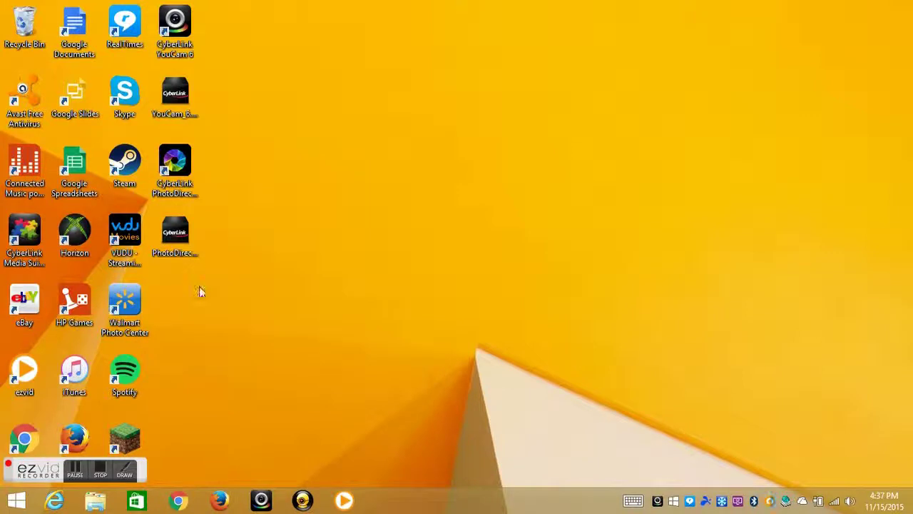
- Launch CyberLink YouCam 6, check its options list, and toggle between video and photo modes
click(177, 40)
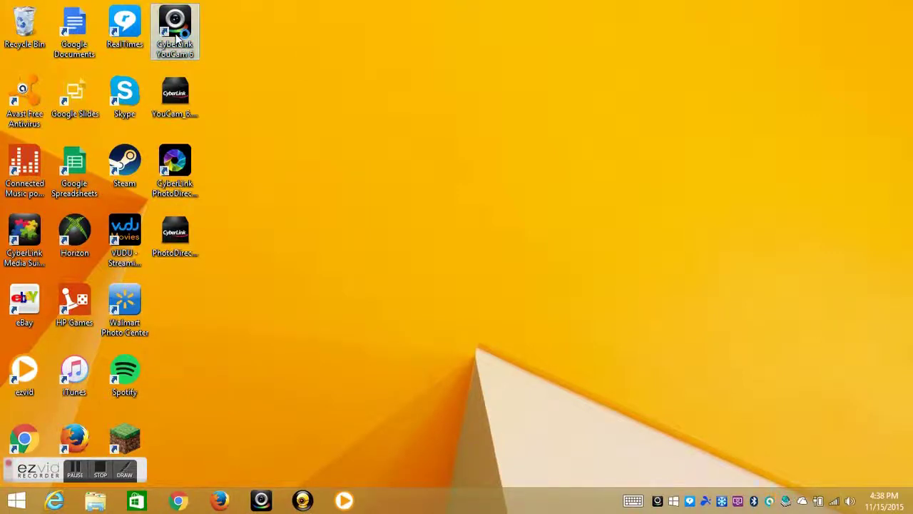
click(295, 54)
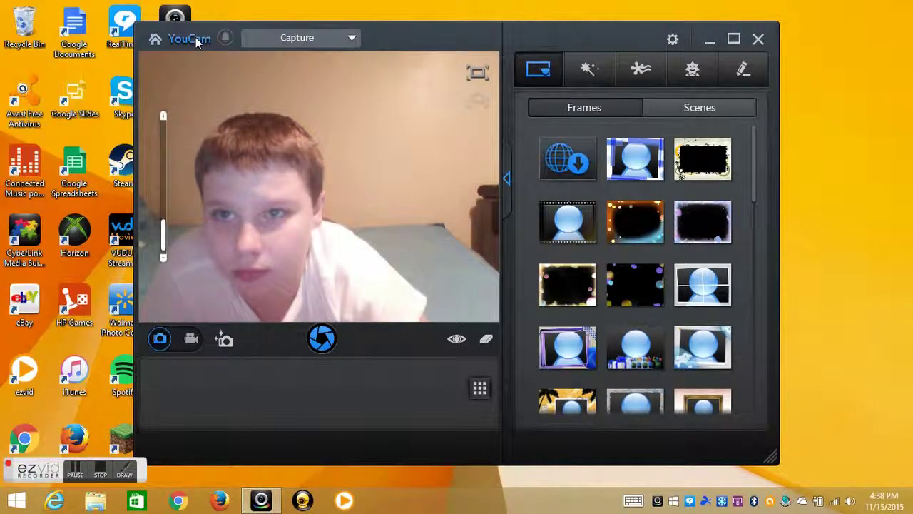
click(195, 38)
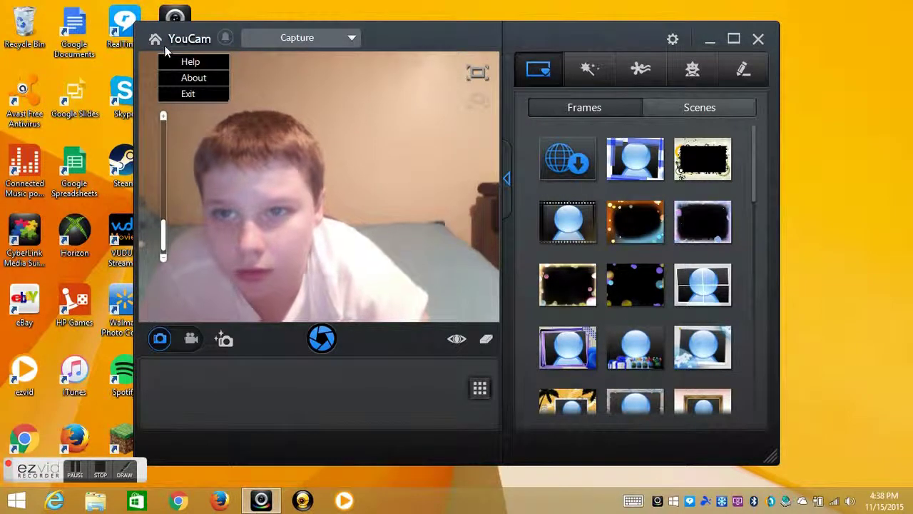
click(330, 56)
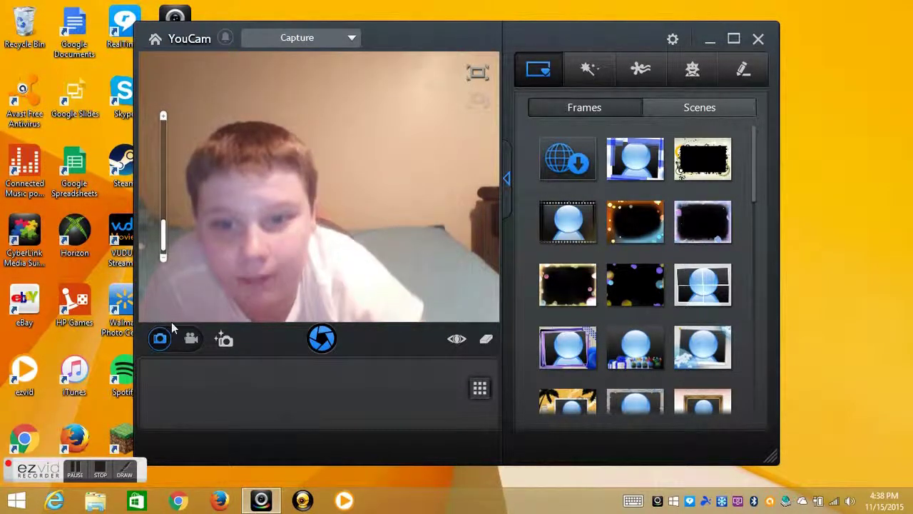
click(191, 339)
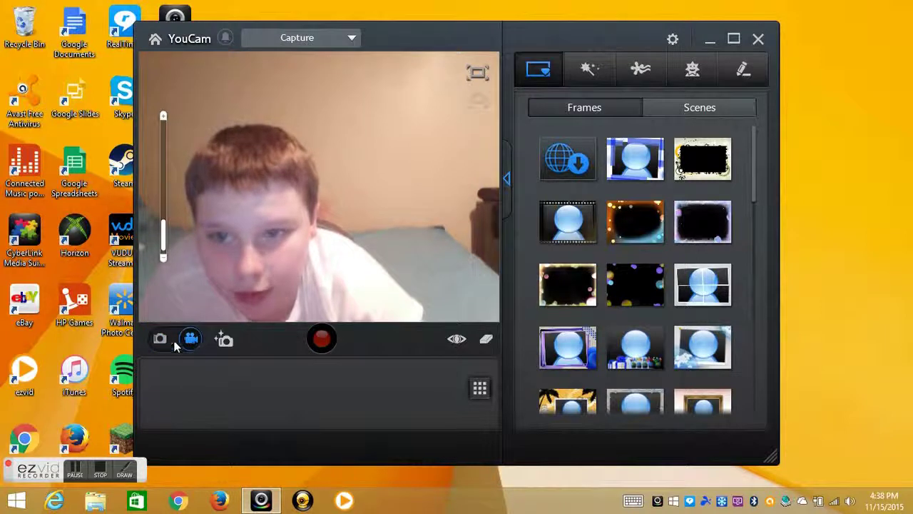
click(160, 339)
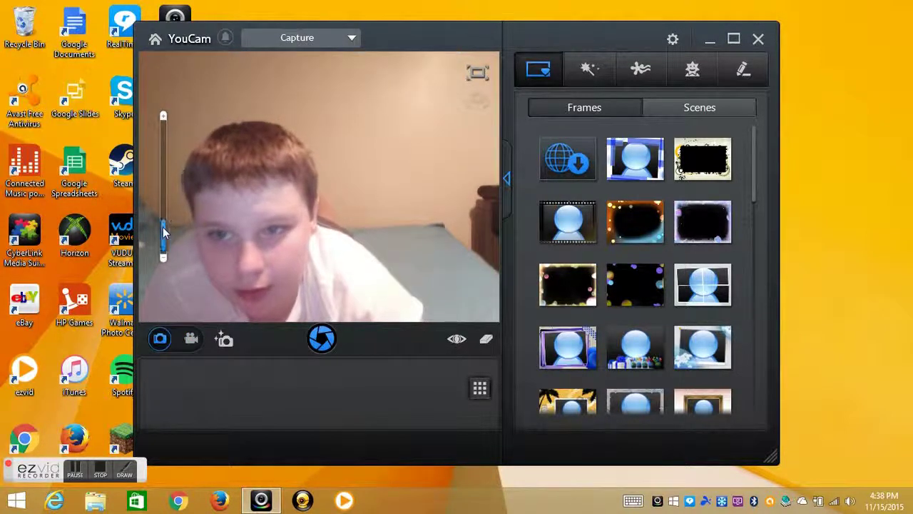
- Preview bokeh light, torn grid and blue stripe frames, then close YouCam and open PhotoDirector
drag(173, 221, 150, 294)
click(552, 288)
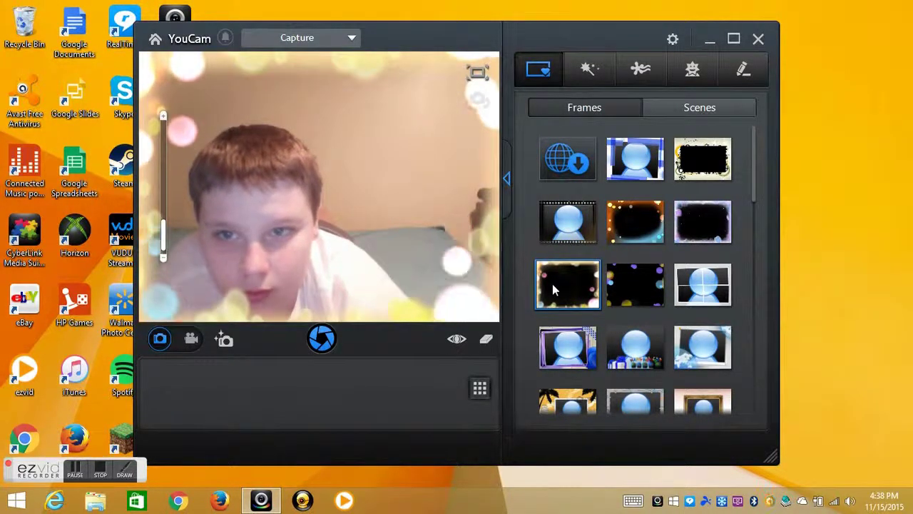
click(698, 289)
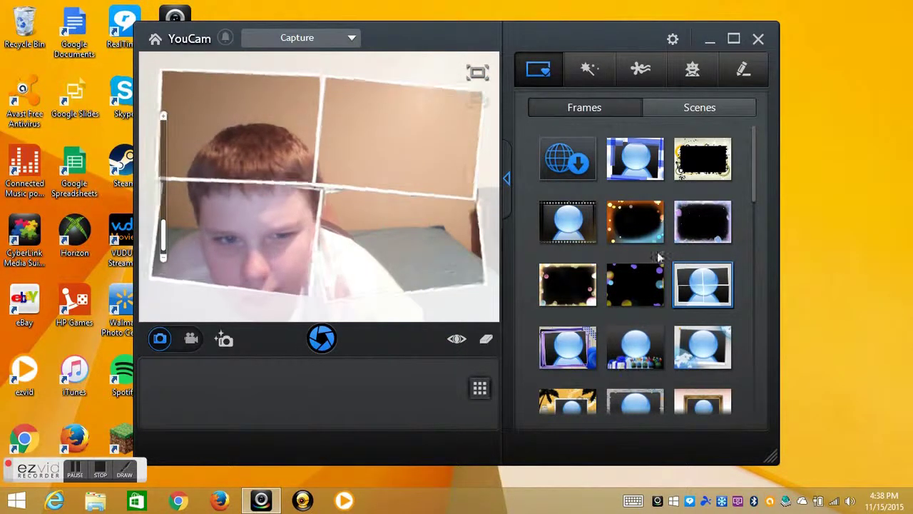
click(646, 177)
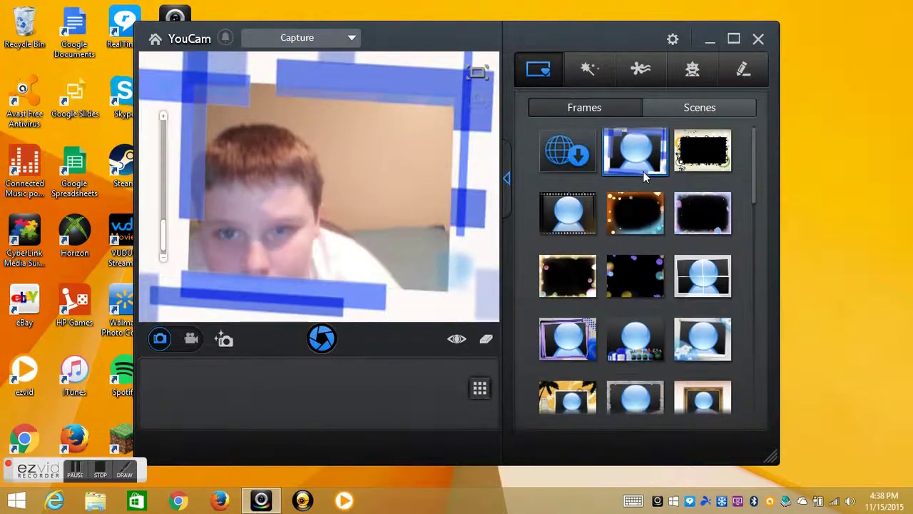
click(756, 39)
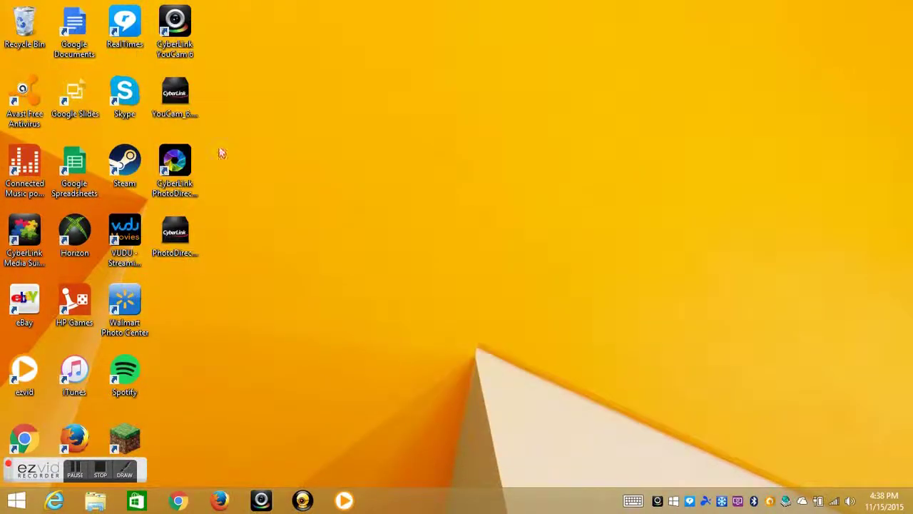
double_click(194, 161)
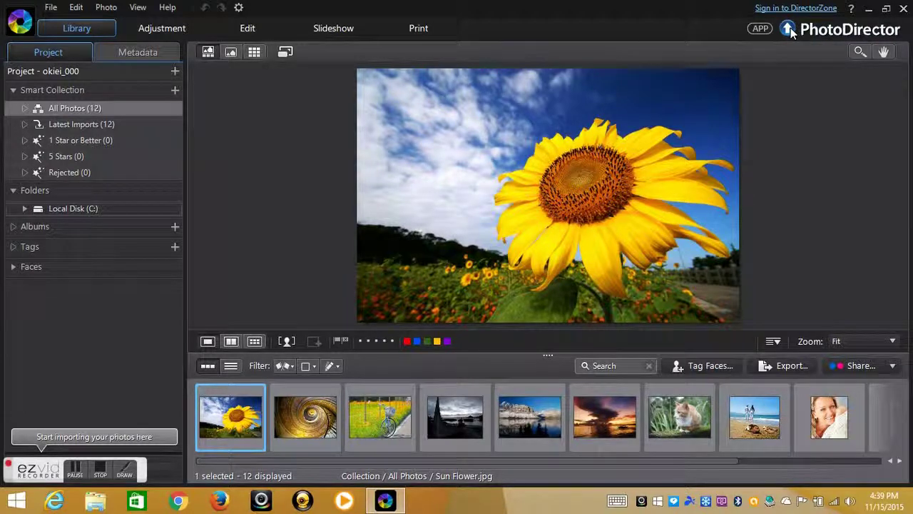
- Check PhotoDirector's update and upgrade tabs, finding no updates, then close the upgrade window
click(790, 32)
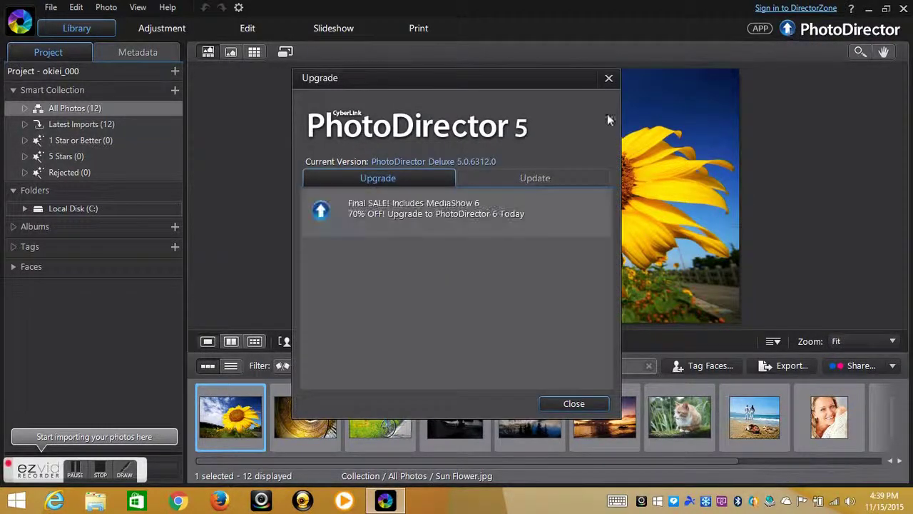
click(527, 178)
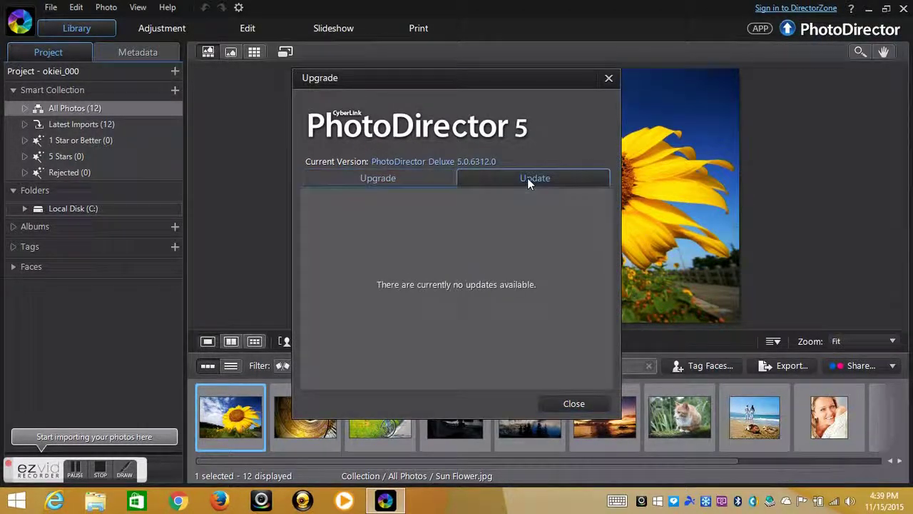
click(409, 178)
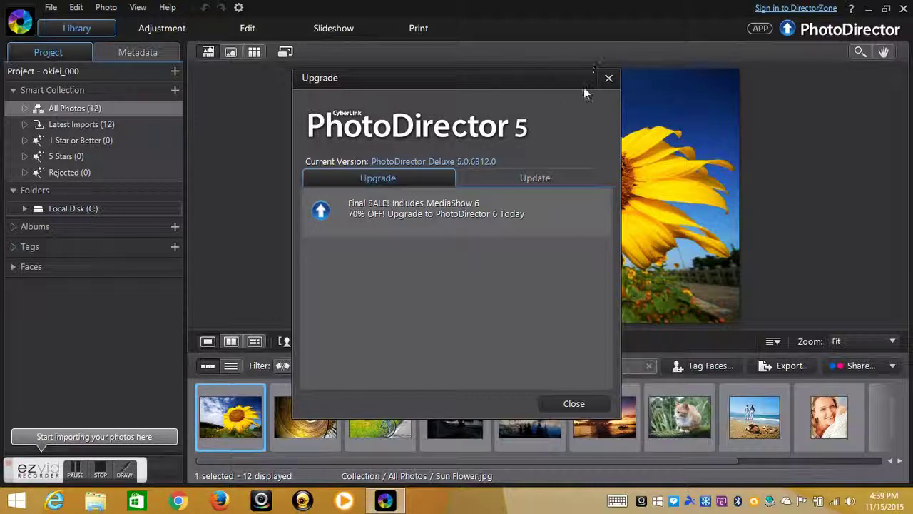
click(608, 78)
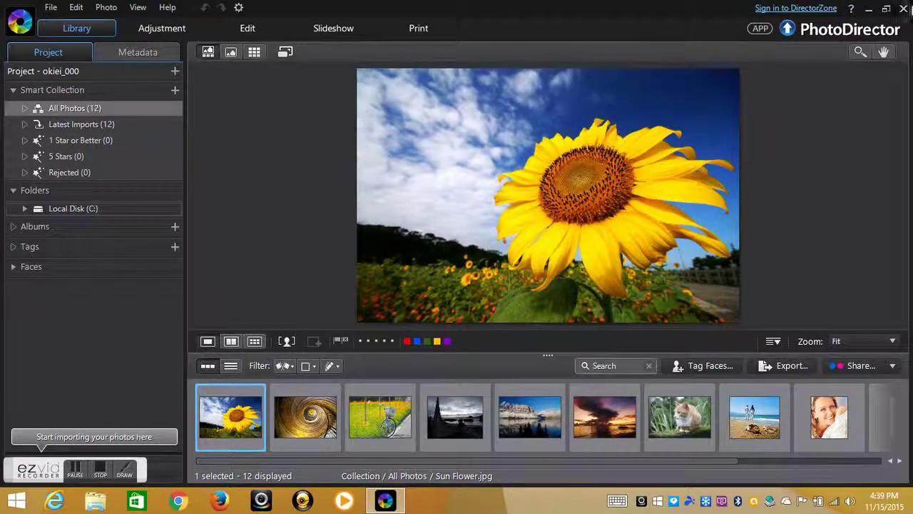
- Close PhotoDirector and launch the older YouCam from the taskbar
click(904, 8)
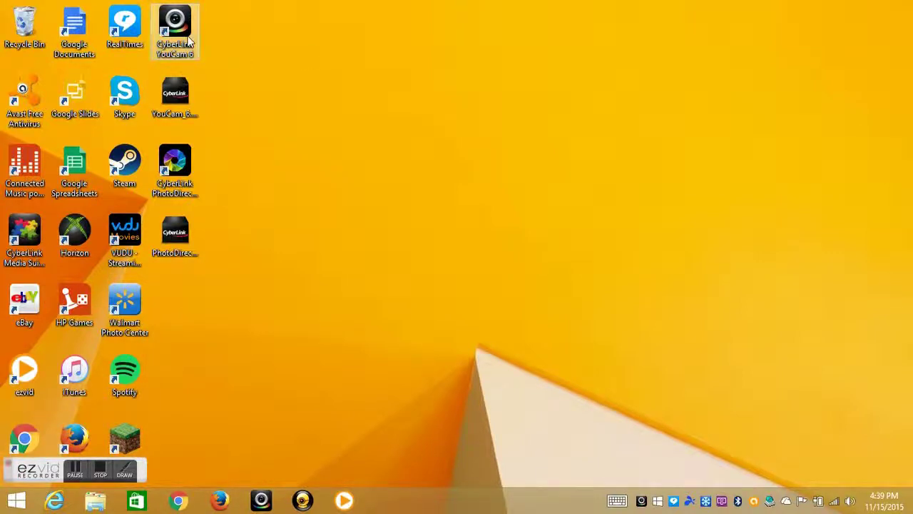
click(295, 502)
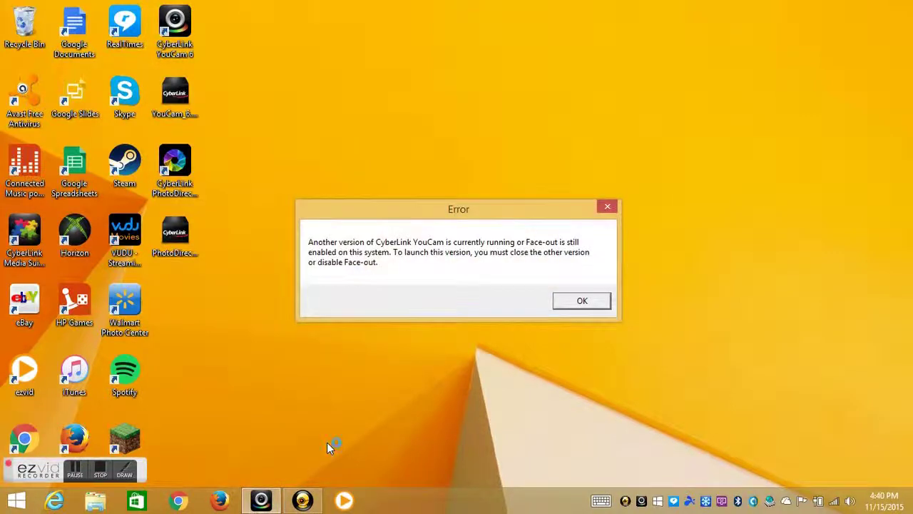
- Dismiss the version-conflict error and Final Sale ad, then close the old YouCam and Firefox
click(582, 301)
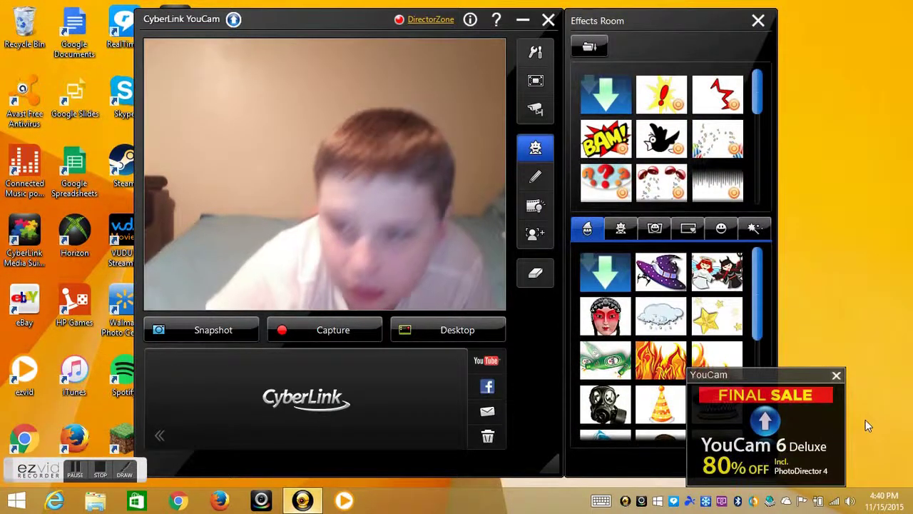
click(836, 375)
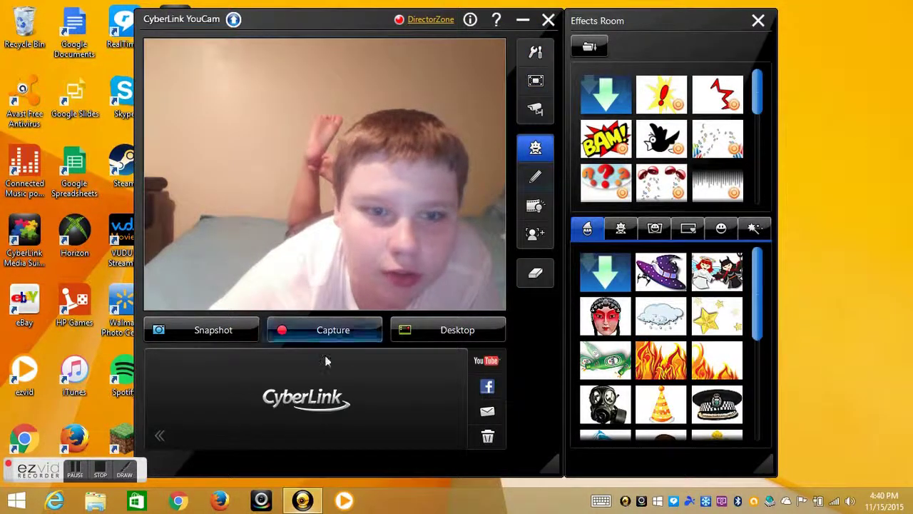
click(547, 20)
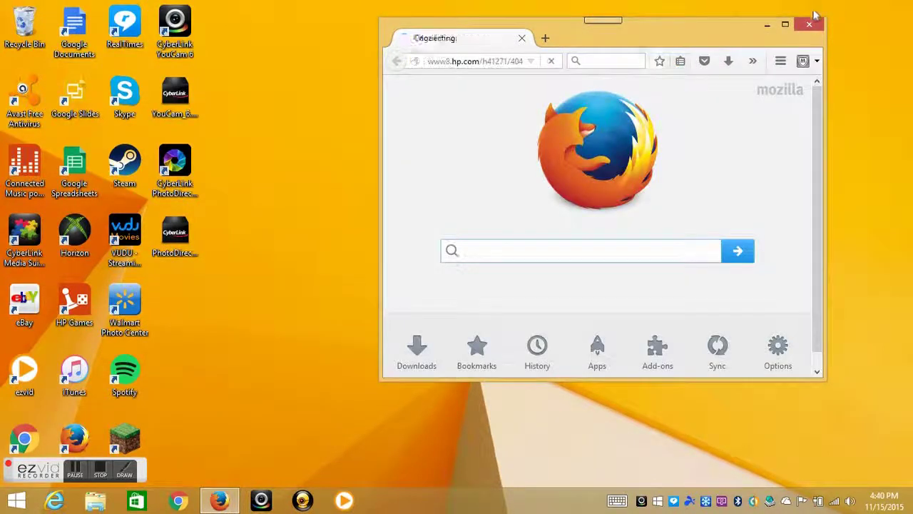
click(809, 26)
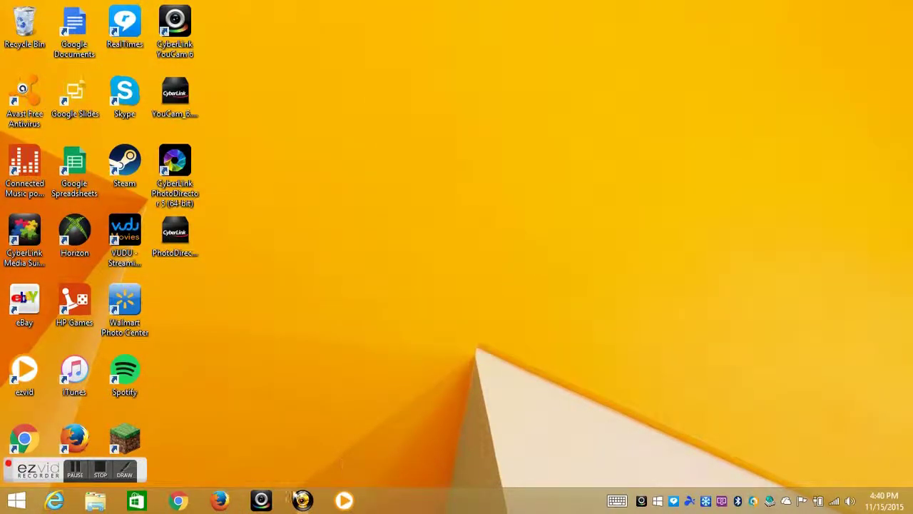
- Relaunch YouCam 6 from the taskbar, then go to the Start screen
click(262, 505)
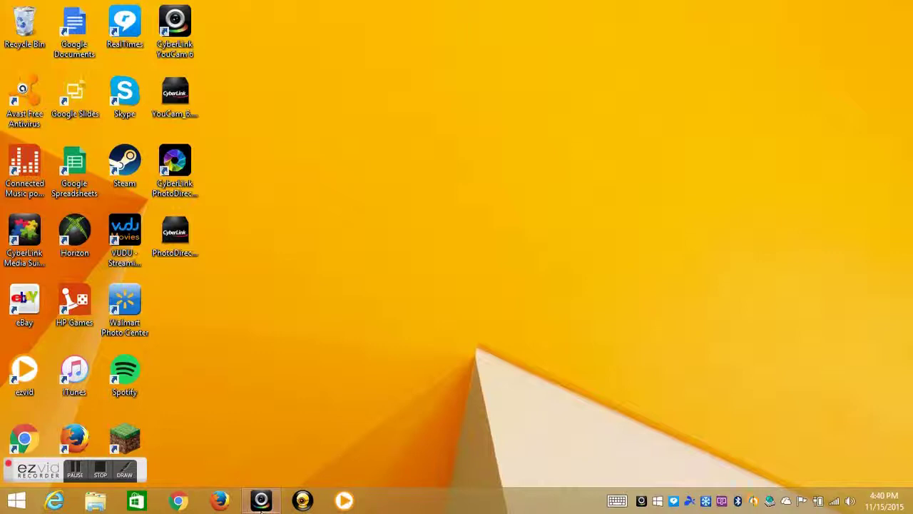
click(261, 503)
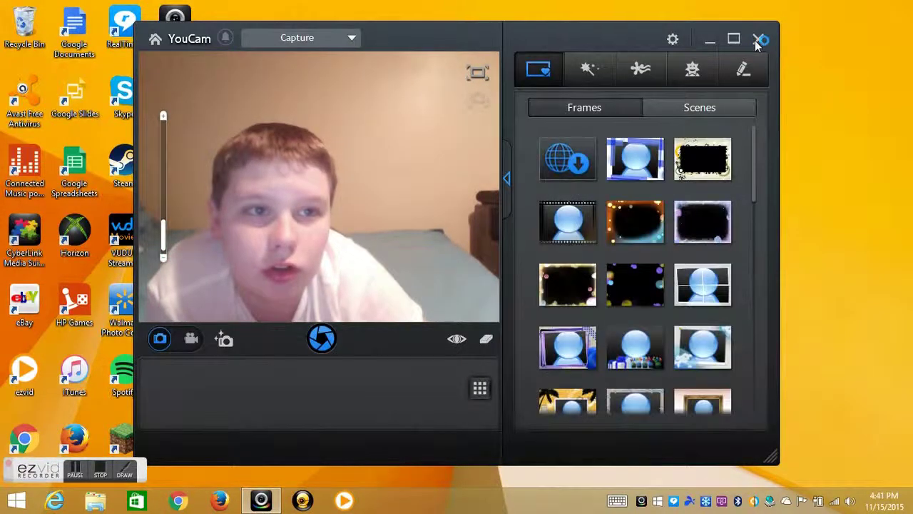
click(261, 499)
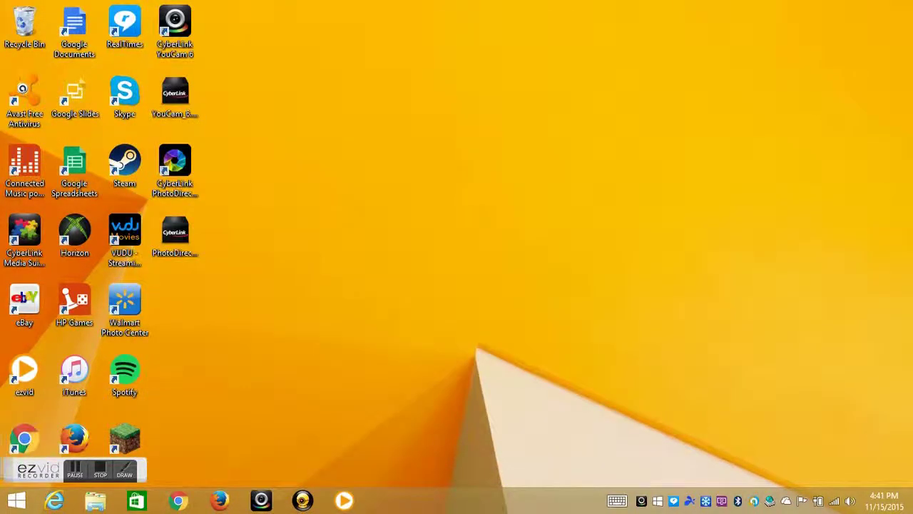
click(15, 499)
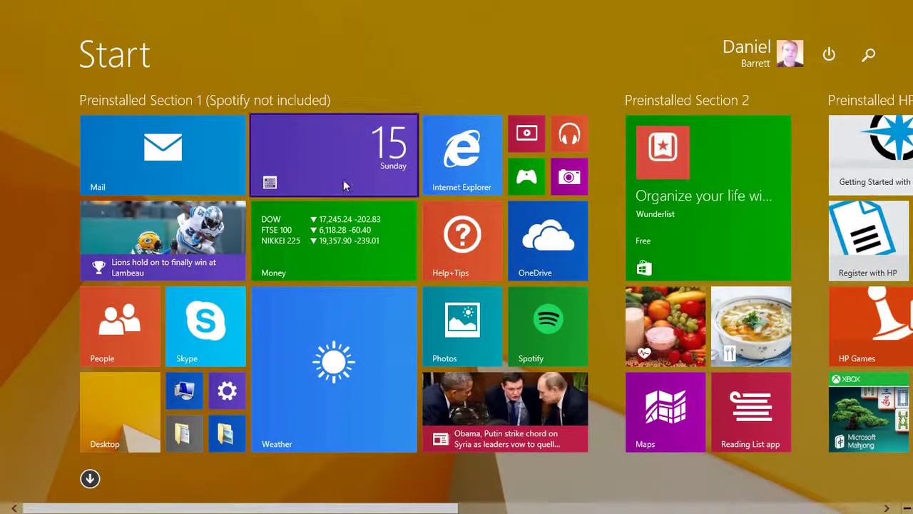
scroll(357, 506, down, 2)
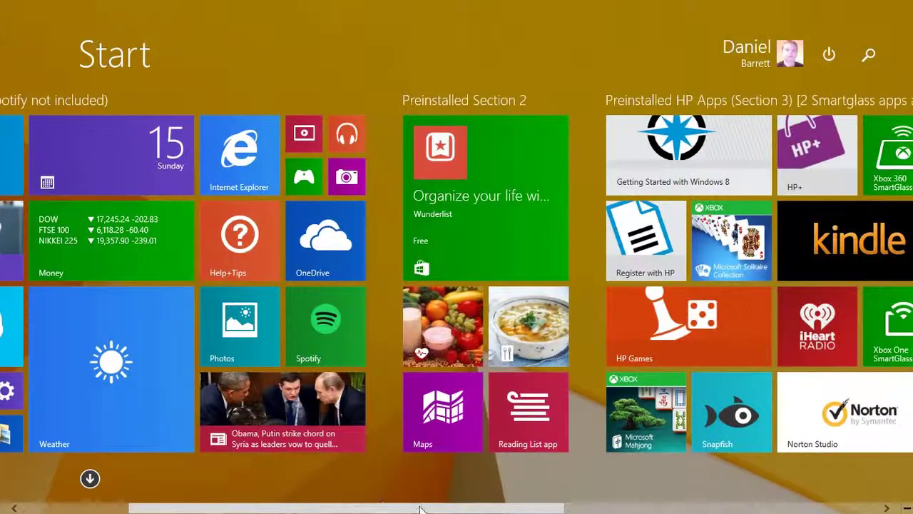
scroll(456, 504, down, 2)
scroll(516, 495, down, 3)
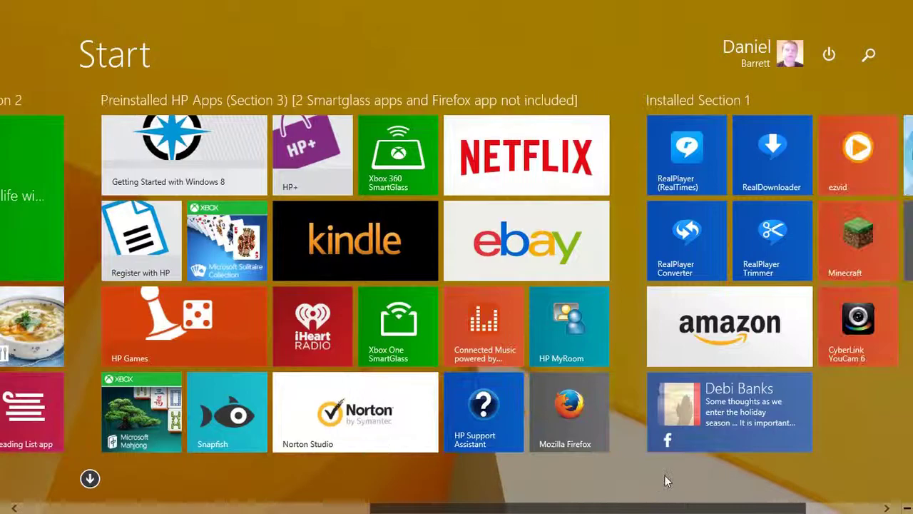
scroll(702, 466, down, 1)
scroll(587, 501, up, 10)
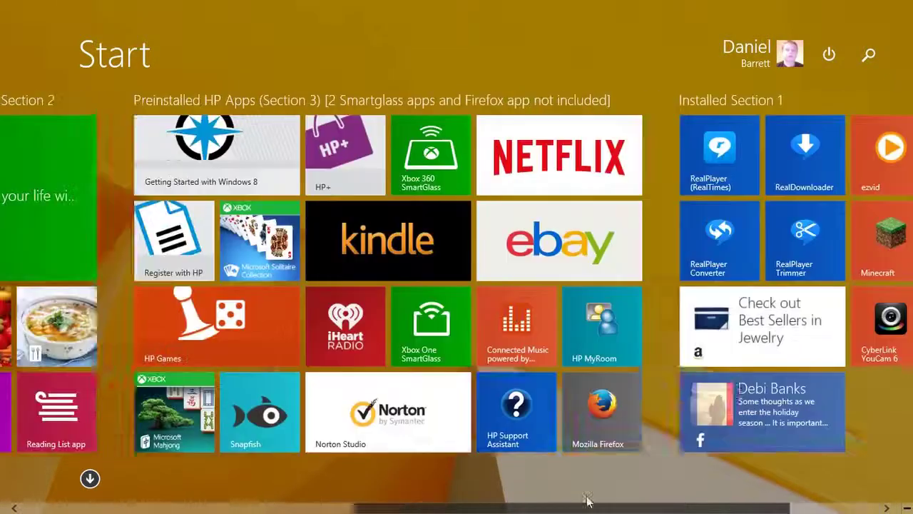
click(89, 478)
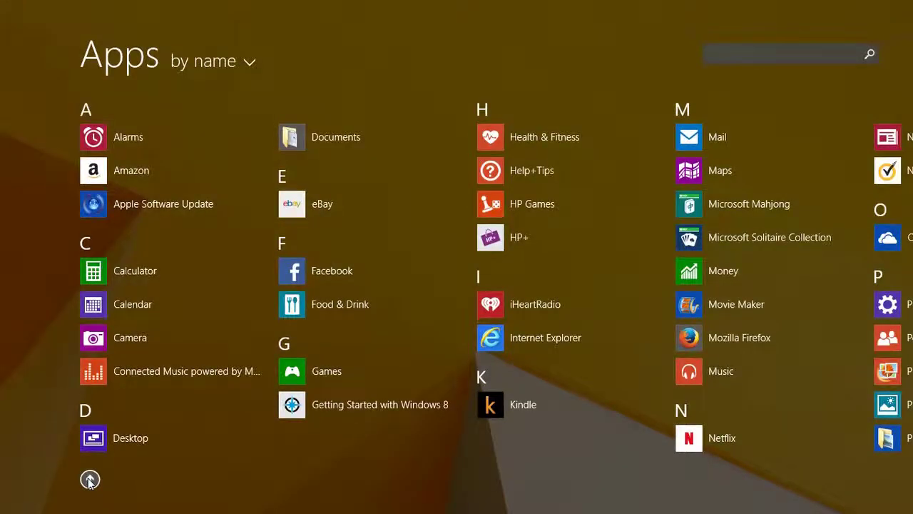
click(89, 480)
click(137, 412)
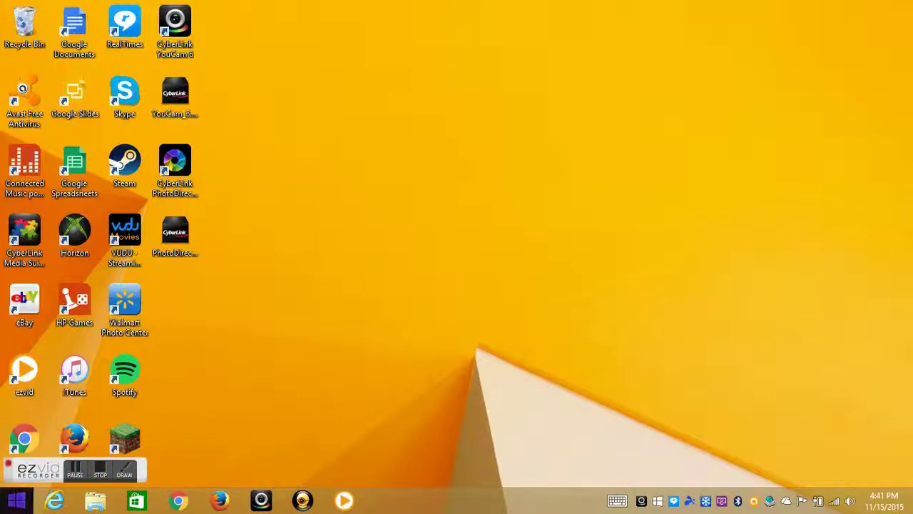
- Open and close Task Manager from the Start button's shortcut list, then open Control Panel
right_click(9, 508)
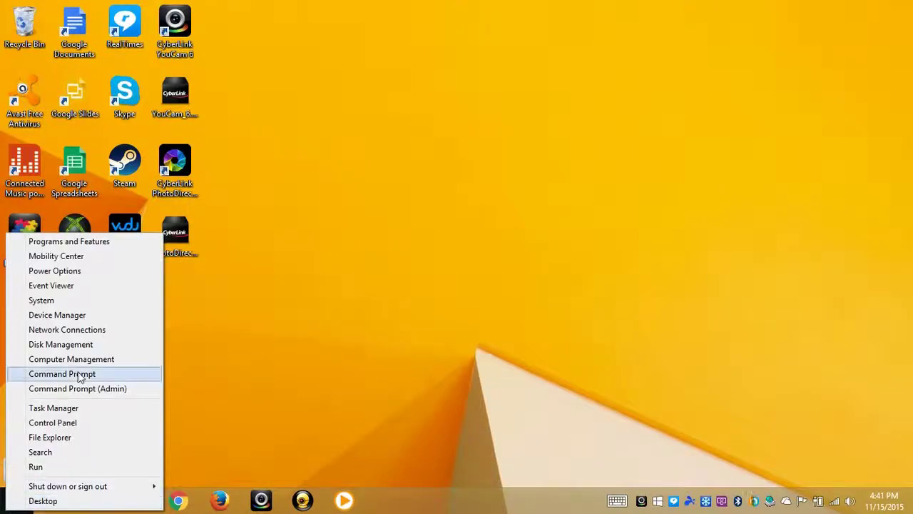
click(55, 409)
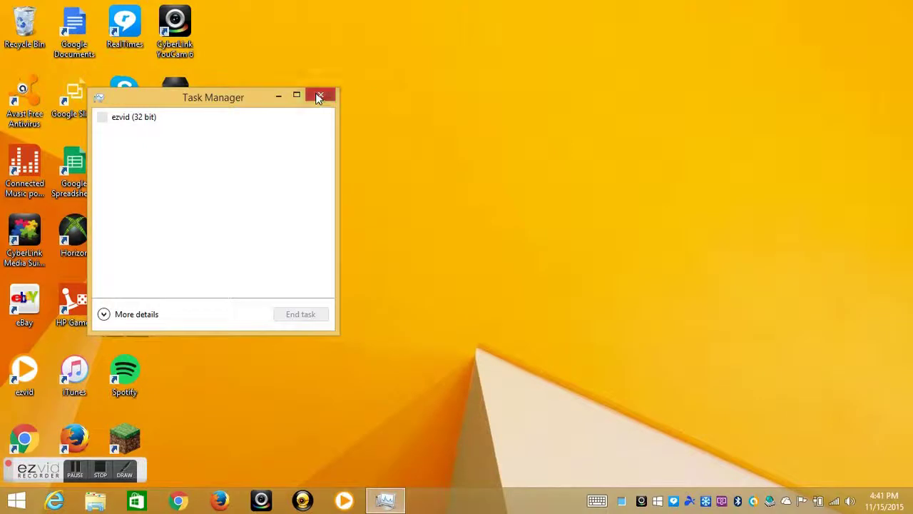
click(320, 94)
right_click(11, 505)
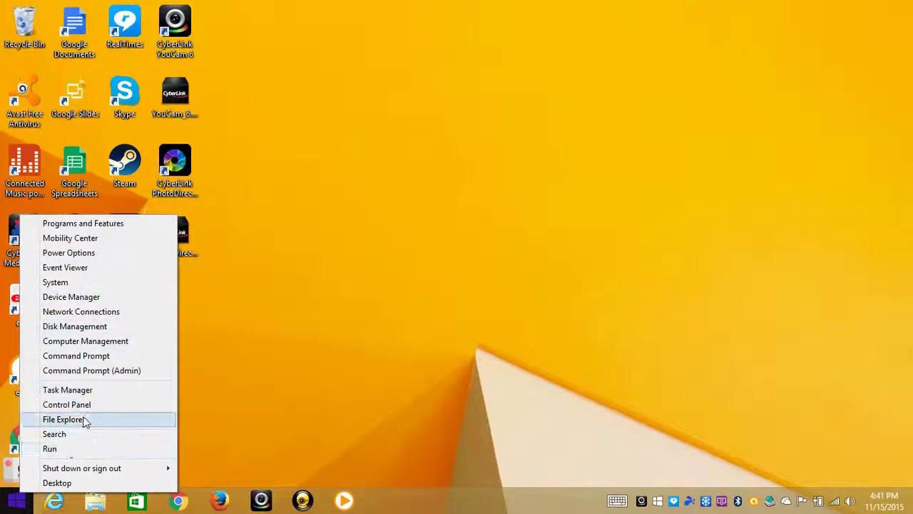
key(Escape)
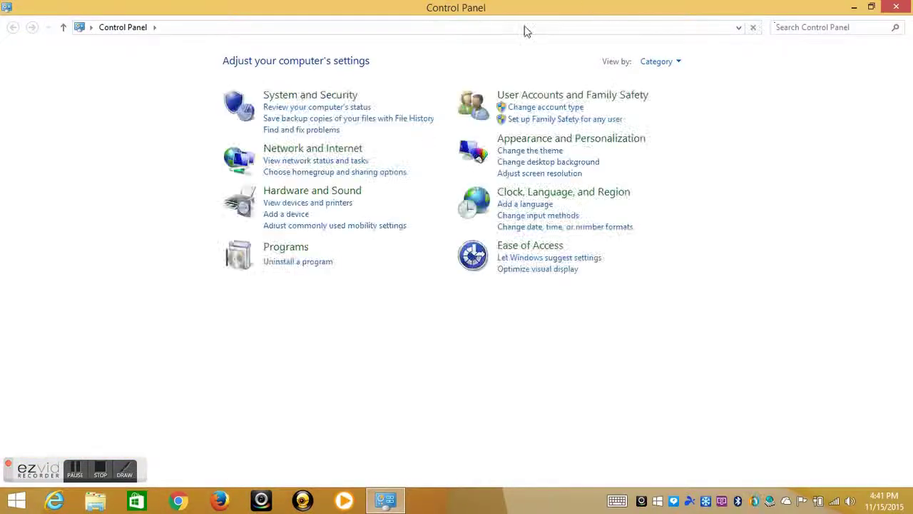
- Review the 79 installed programs under Programs > Uninstall a program, then close it and open Start
click(282, 256)
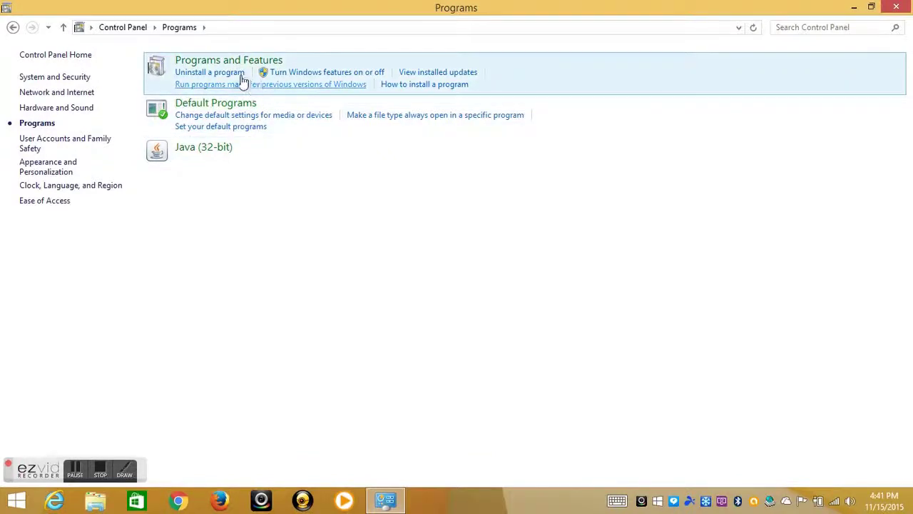
click(235, 73)
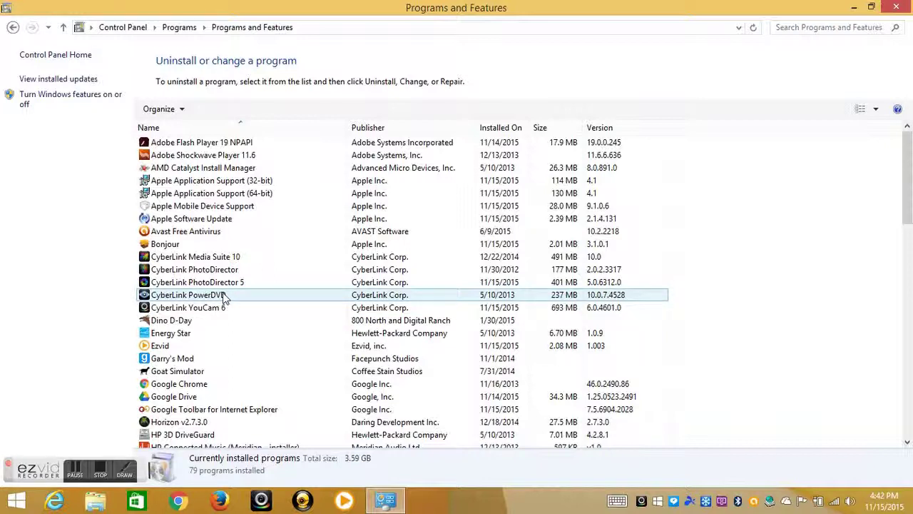
click(896, 6)
click(16, 500)
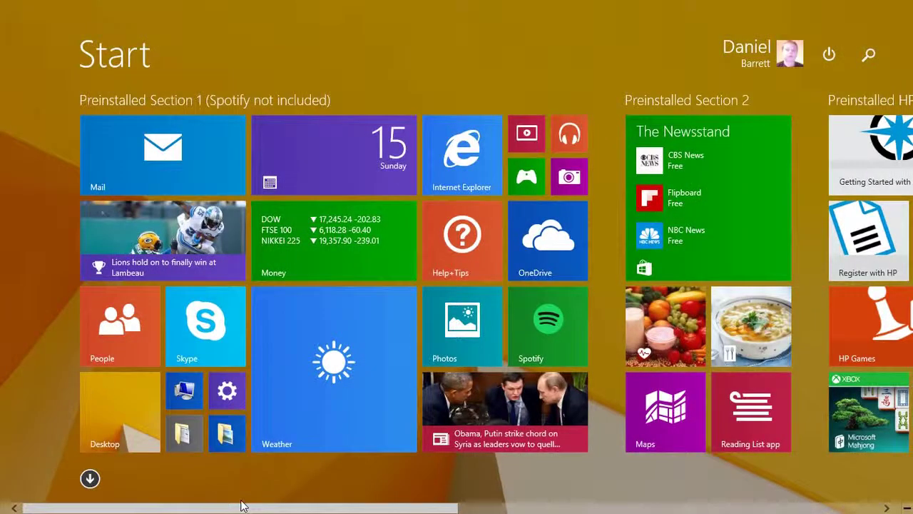
- Choose Uninstall on the old CyberLink YouCam tile in the Start screen
scroll(322, 494, down, 5)
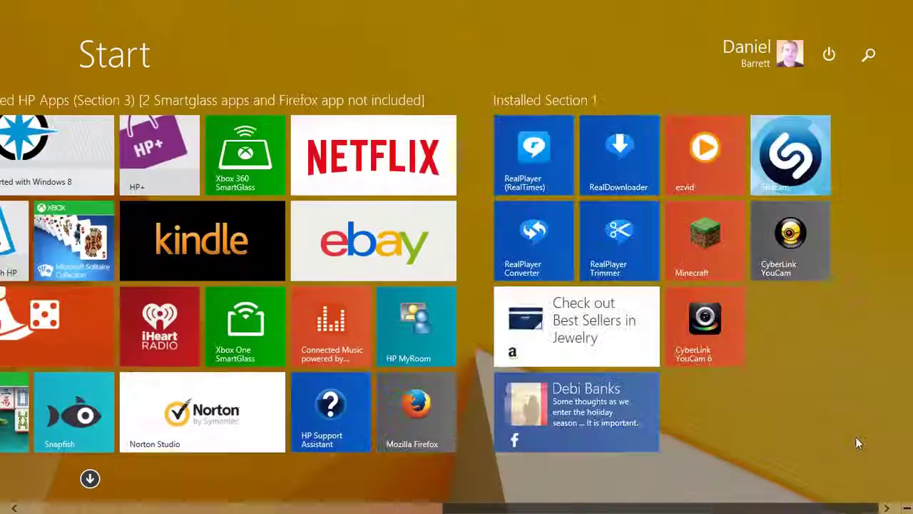
right_click(819, 252)
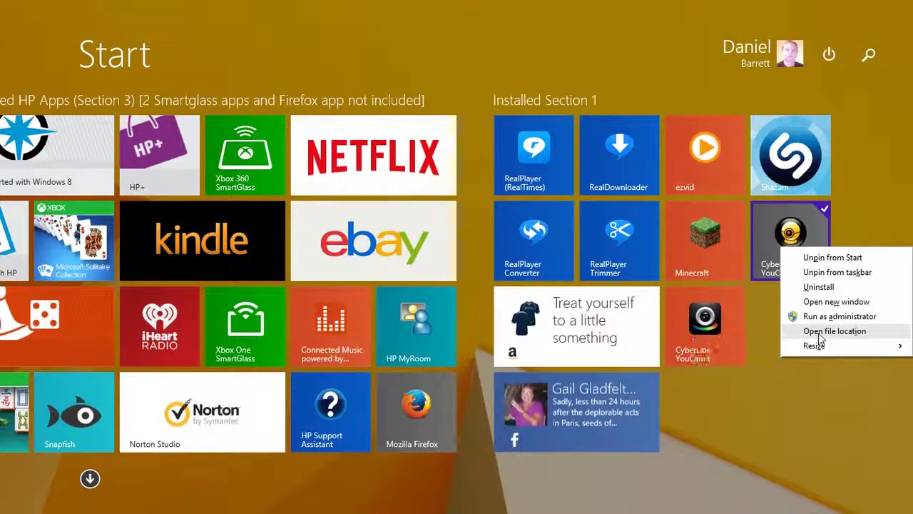
click(824, 286)
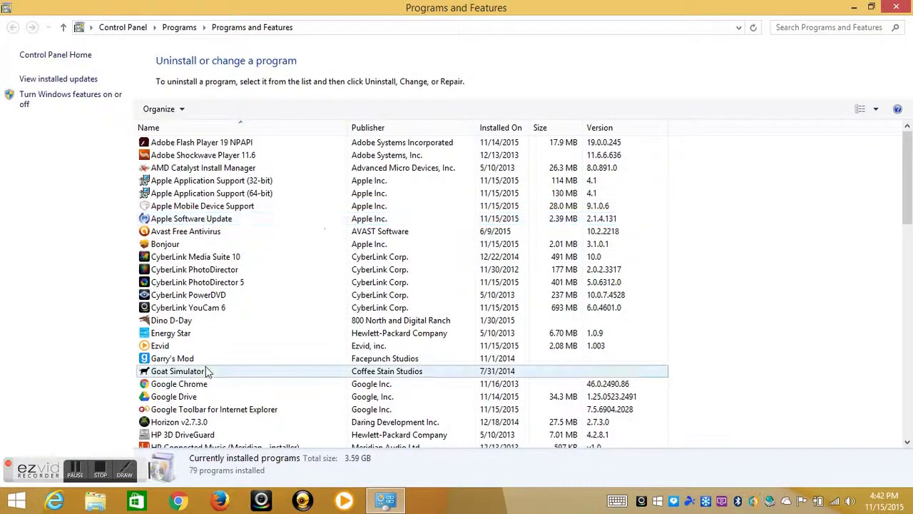
- Check the old YouCam taskbar jump list, then close Programs and Features
right_click(304, 502)
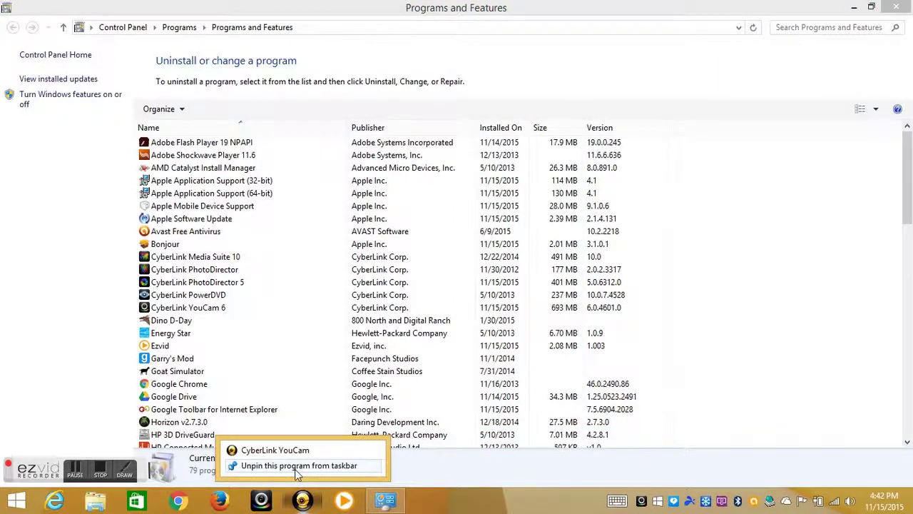
click(666, 29)
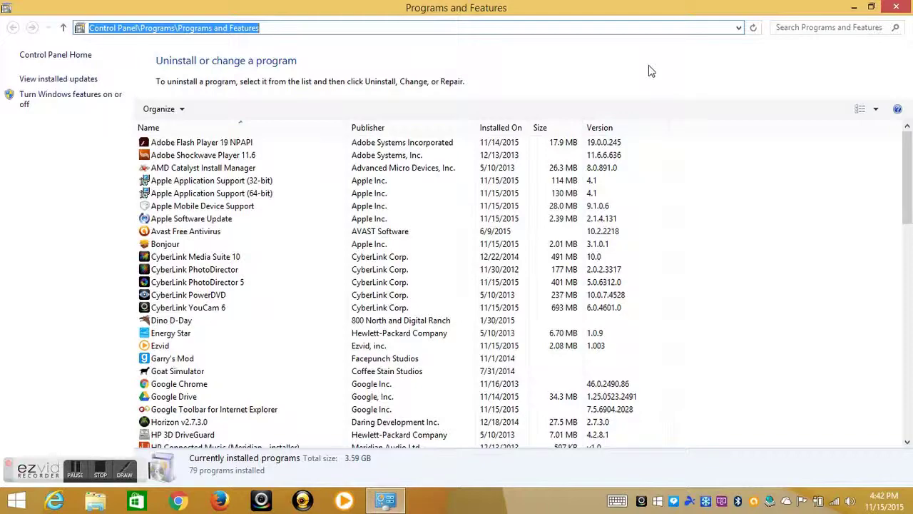
click(900, 6)
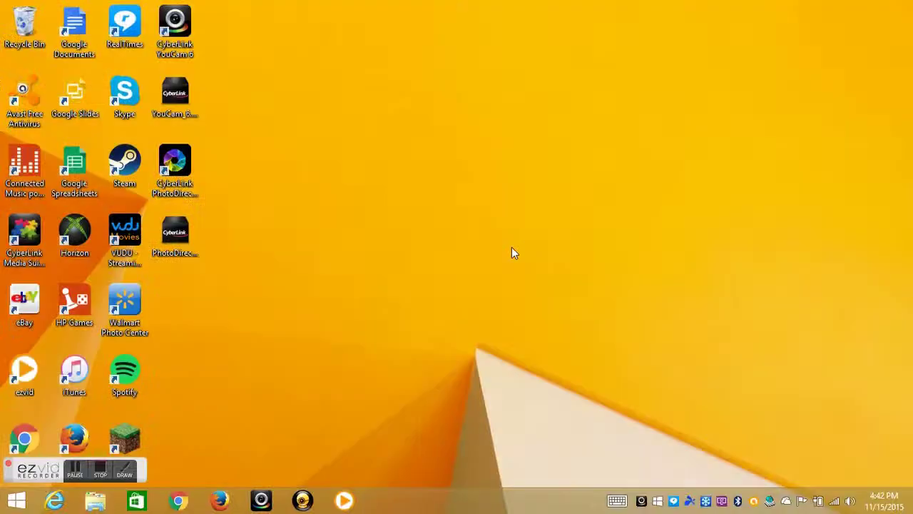
click(102, 475)
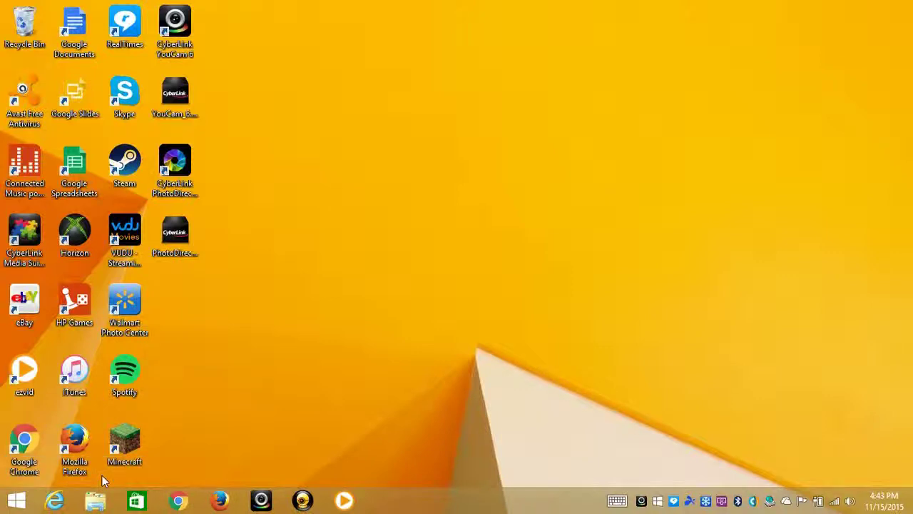